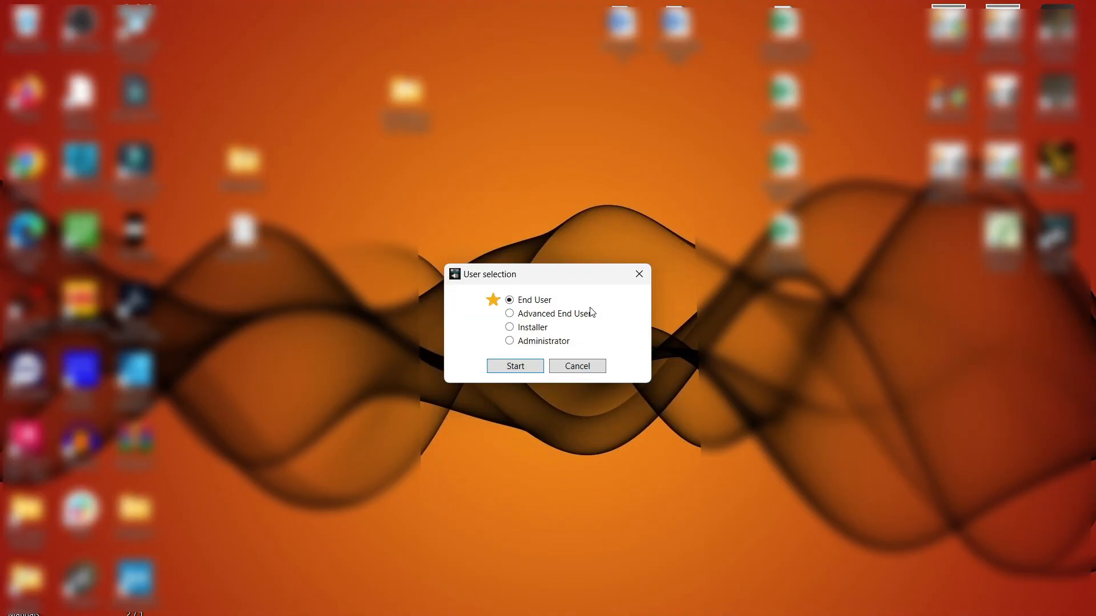
- Choose the Administrator user type and start the setting software
{"action": "left_click", "coordinate": [587, 317]}
{"action": "left_click", "coordinate": [535, 330]}
{"action": "left_click", "coordinate": [524, 304]}
{"action": "left_click", "coordinate": [521, 316]}
{"action": "left_click", "coordinate": [525, 330]}
{"action": "left_click", "coordinate": [516, 343]}
{"action": "left_click", "coordinate": [535, 365]}
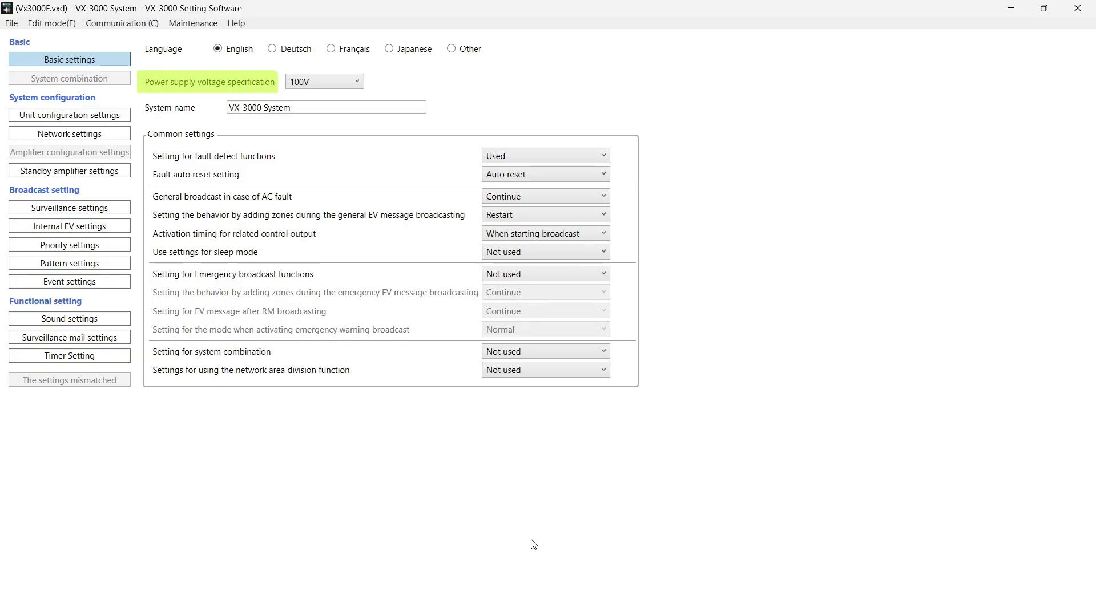
- Choose 100V as the power supply voltage specification and place the cursor in the system name field
{"action": "left_click", "coordinate": [340, 83]}
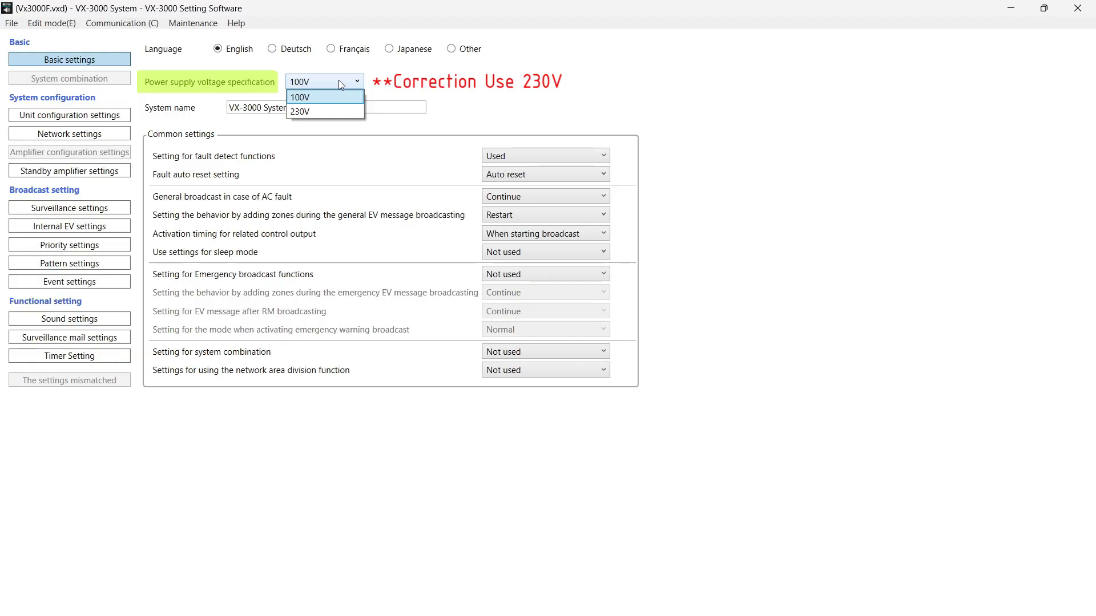
{"action": "left_click", "coordinate": [338, 97]}
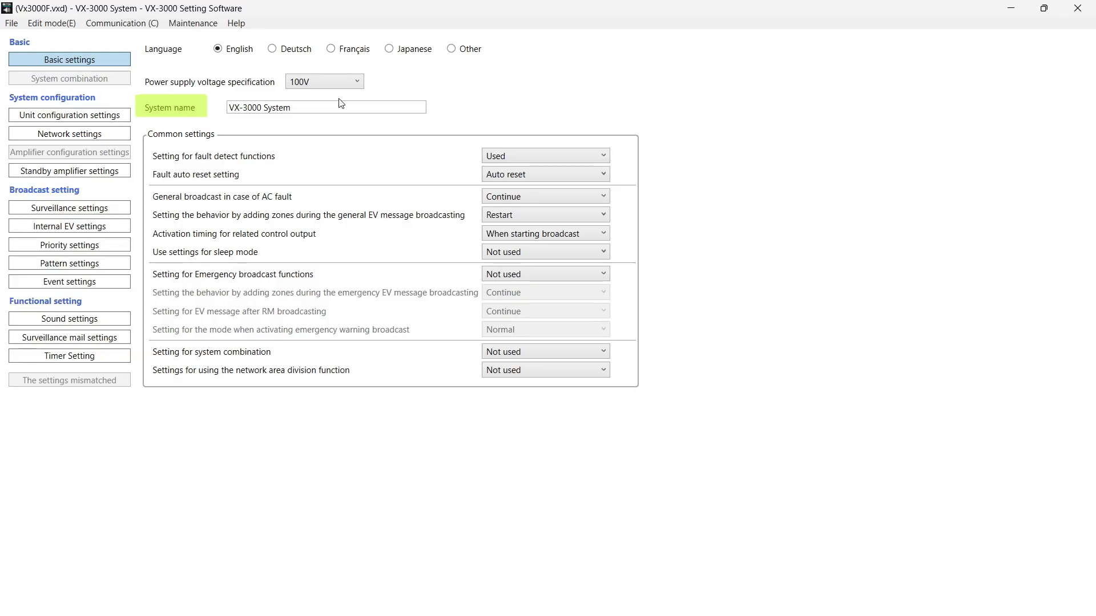
{"action": "left_click", "coordinate": [327, 109]}
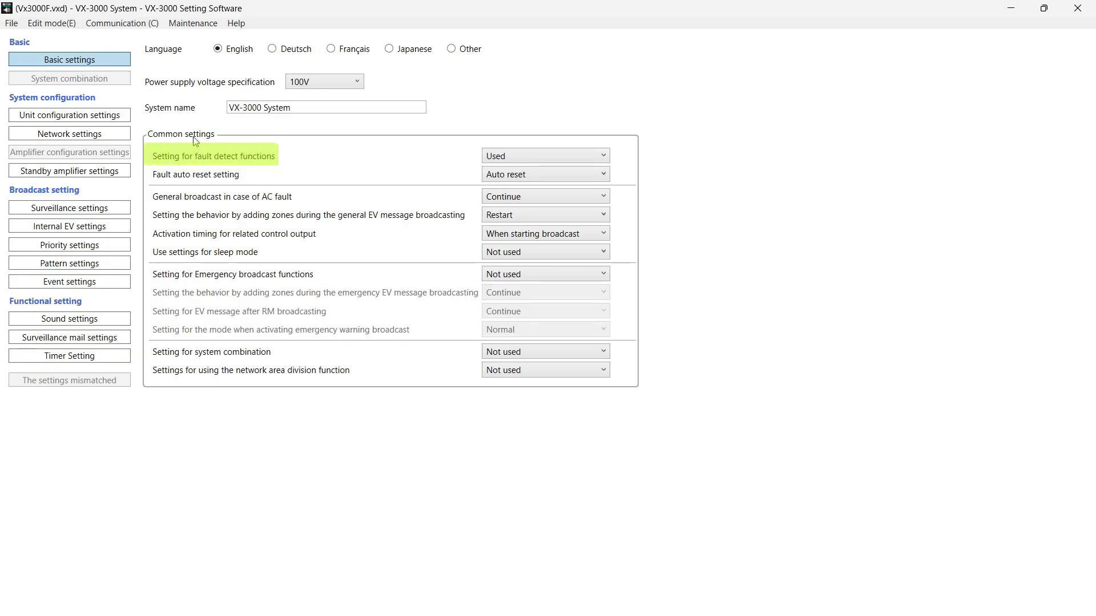
- Examine the options available for the fault detect functions and the fault auto reset setting
{"action": "left_click", "coordinate": [522, 157]}
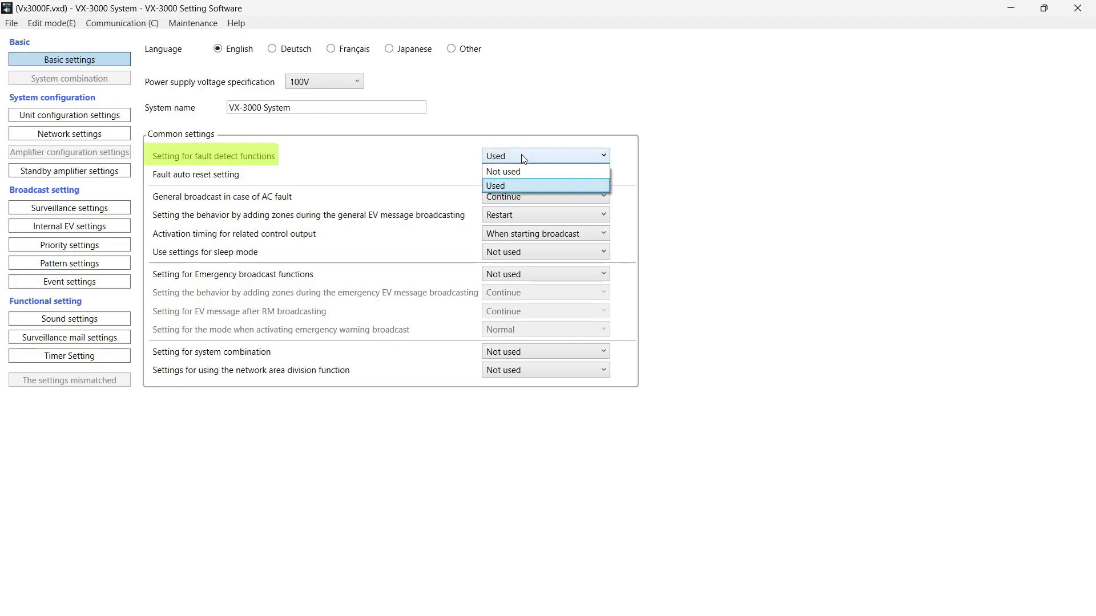
{"action": "left_click", "coordinate": [522, 157]}
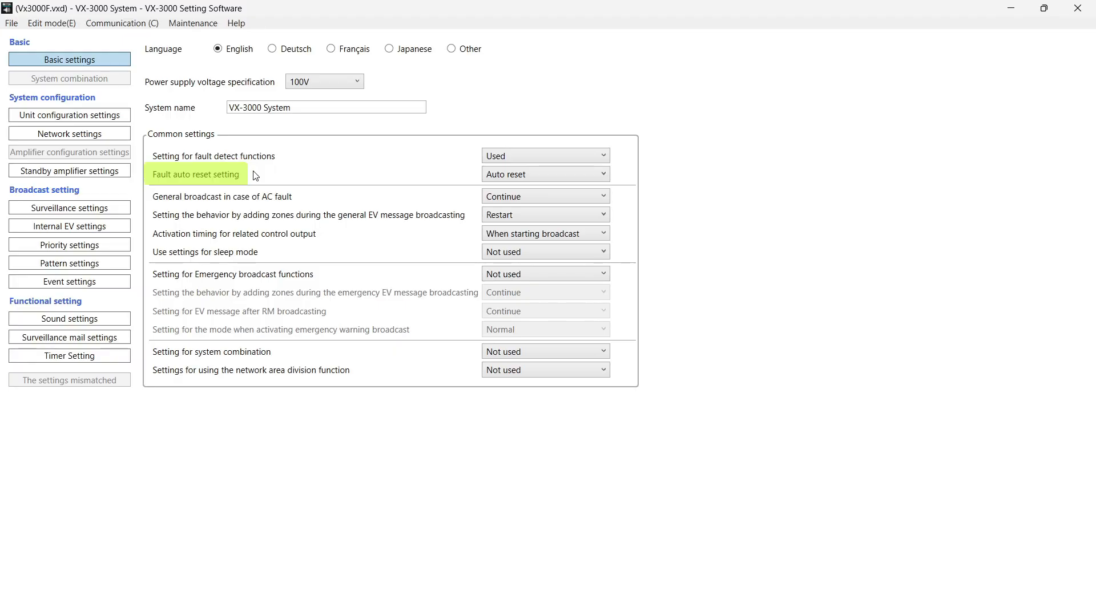
{"action": "left_click", "coordinate": [524, 174]}
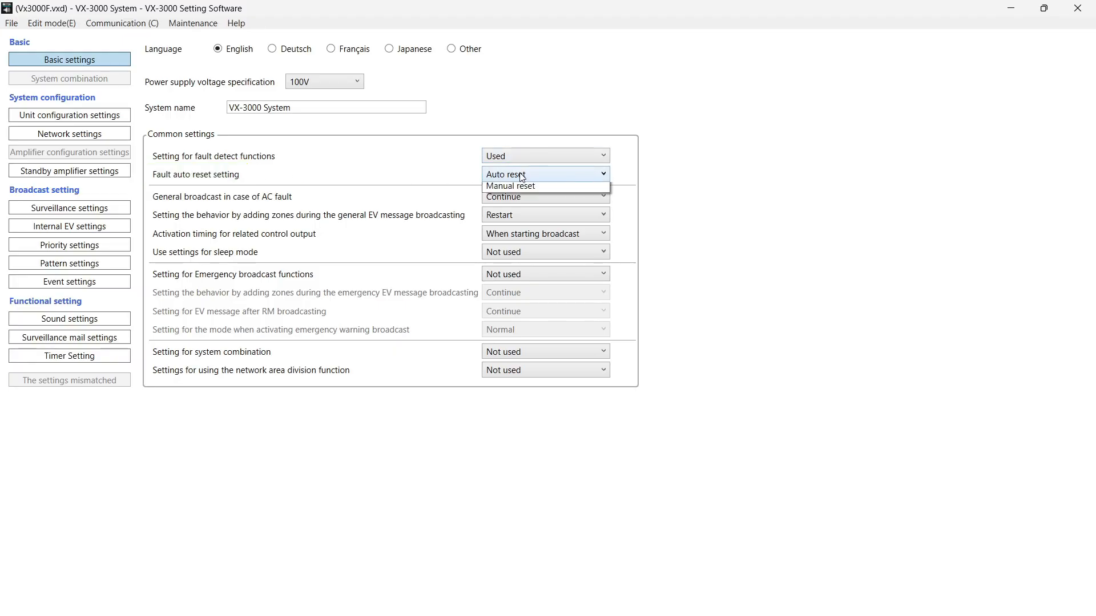
{"action": "left_click", "coordinate": [537, 177]}
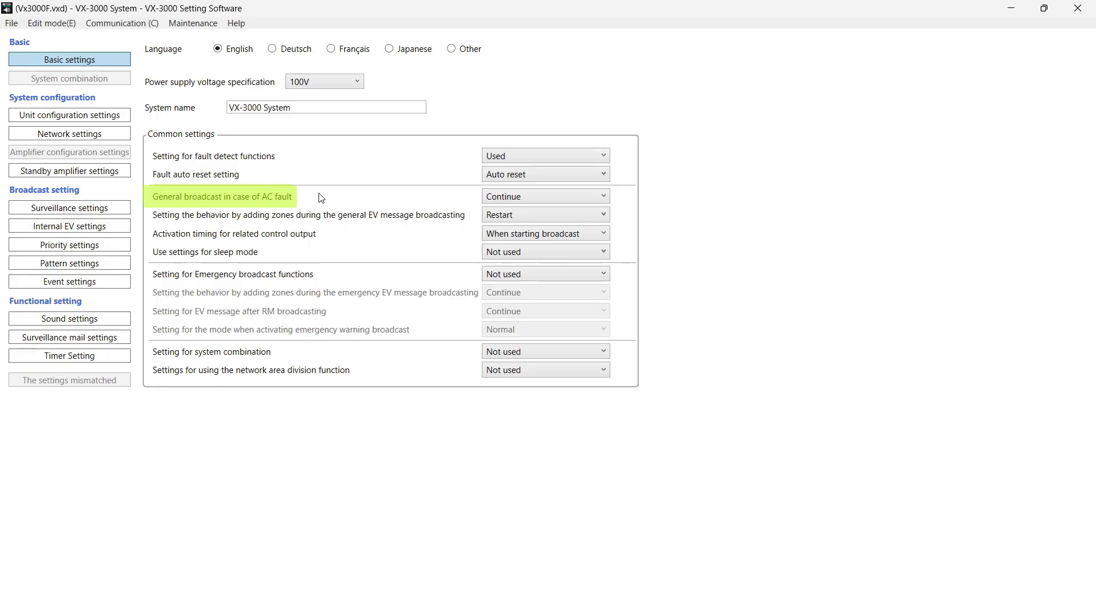
- Set the general broadcast behaviour in case of AC fault to Only BGM stop
{"action": "left_click", "coordinate": [490, 199]}
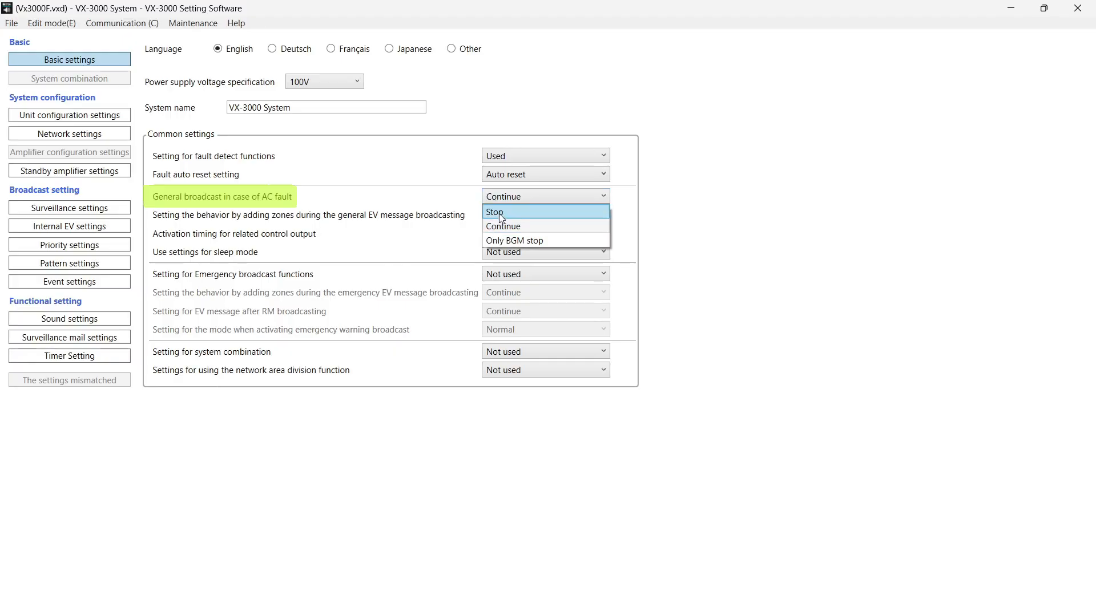
{"action": "left_click", "coordinate": [501, 212]}
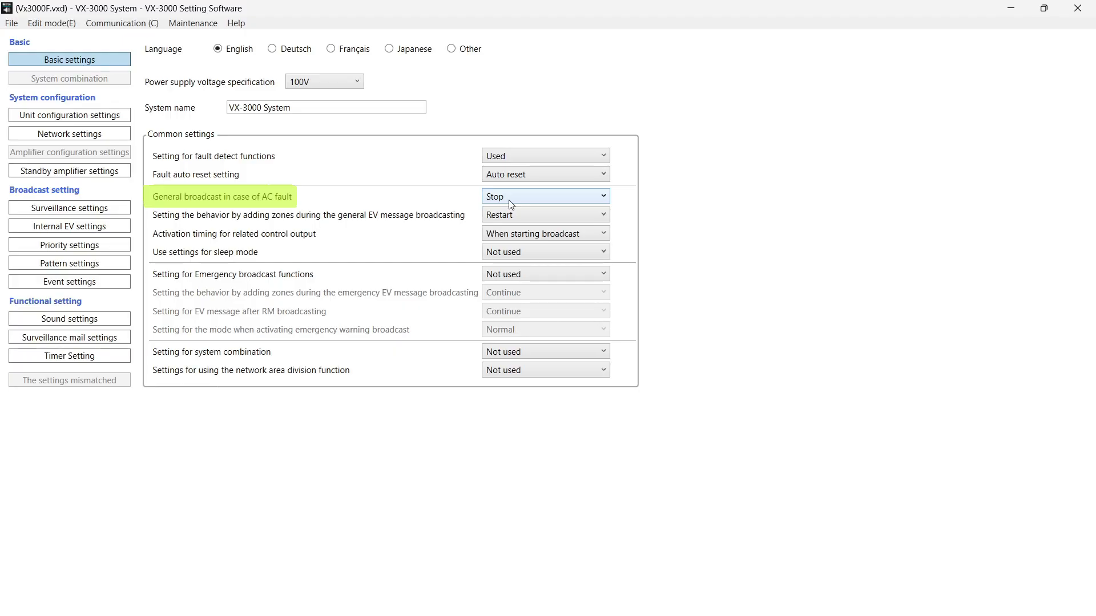
{"action": "left_click", "coordinate": [509, 200]}
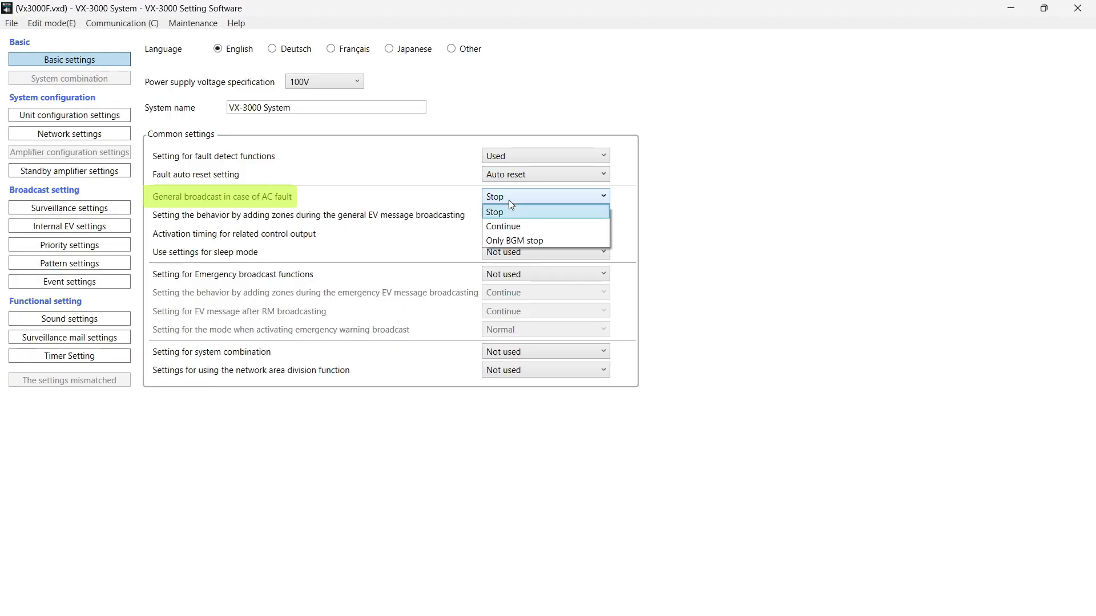
{"action": "left_click", "coordinate": [516, 242]}
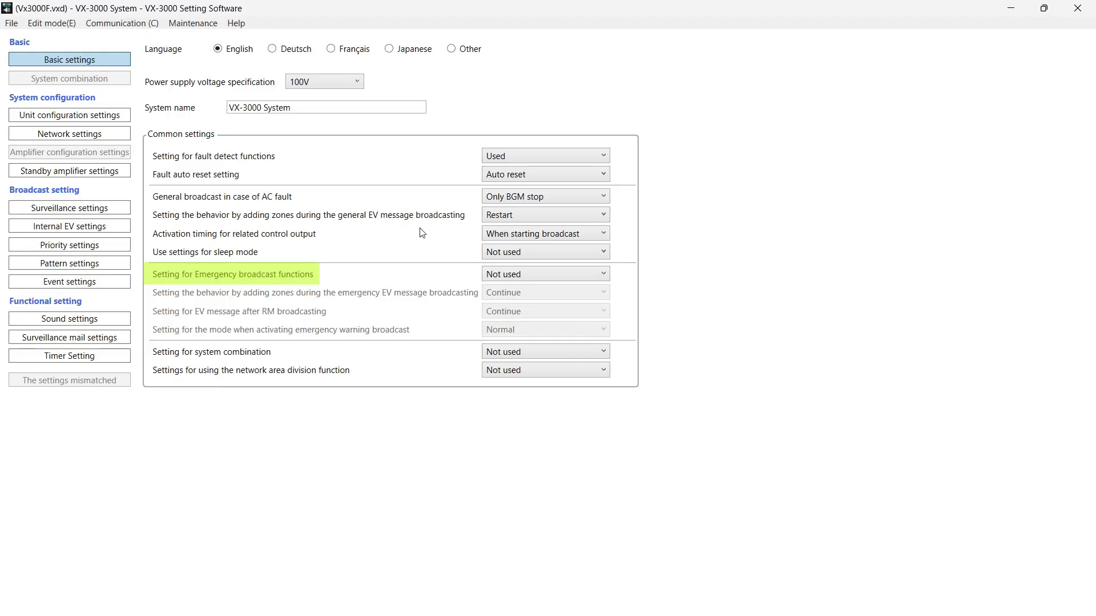
- Set the emergency broadcast functions to Used and check the mode options for activating emergency warning broadcast
{"action": "left_click", "coordinate": [484, 277]}
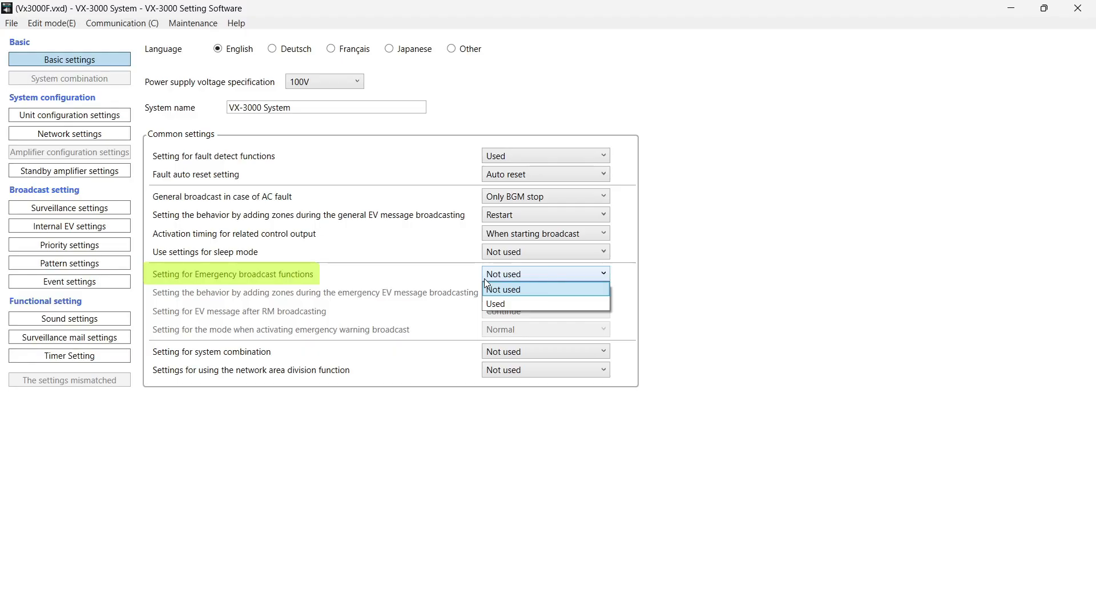
{"action": "left_click", "coordinate": [505, 303]}
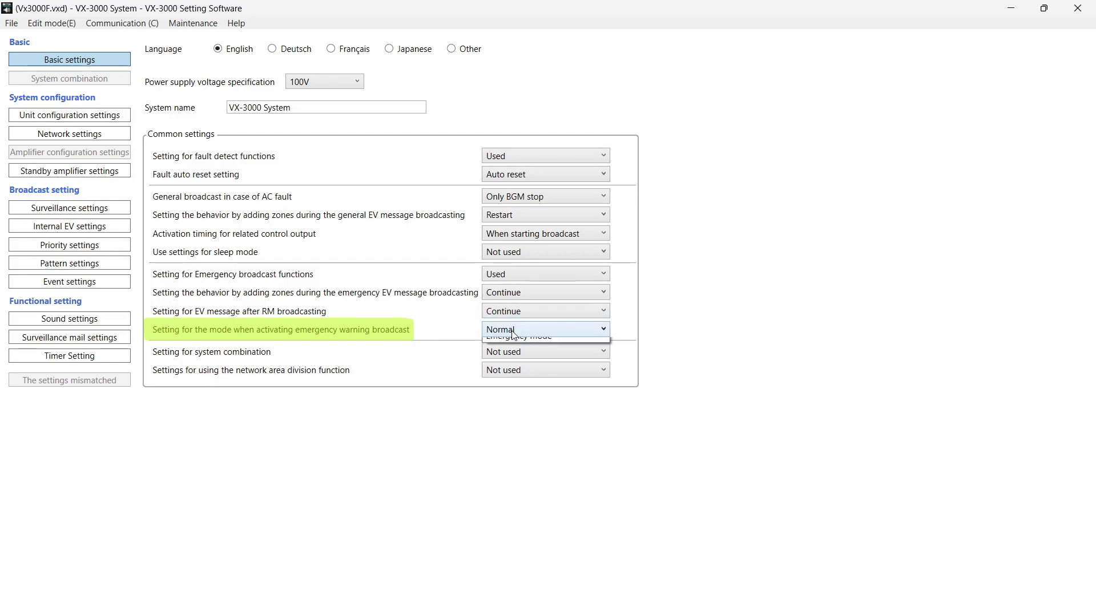
{"action": "left_click", "coordinate": [512, 331]}
{"action": "left_click", "coordinate": [513, 333]}
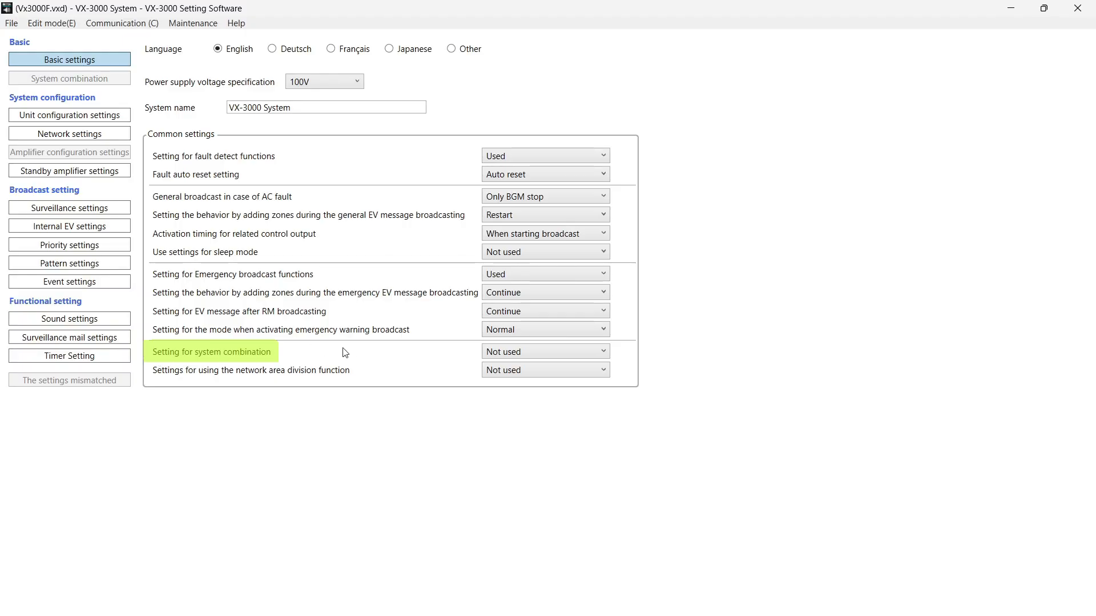
- Switch the system combination setting to Used and back to Not used
{"action": "left_click", "coordinate": [500, 357]}
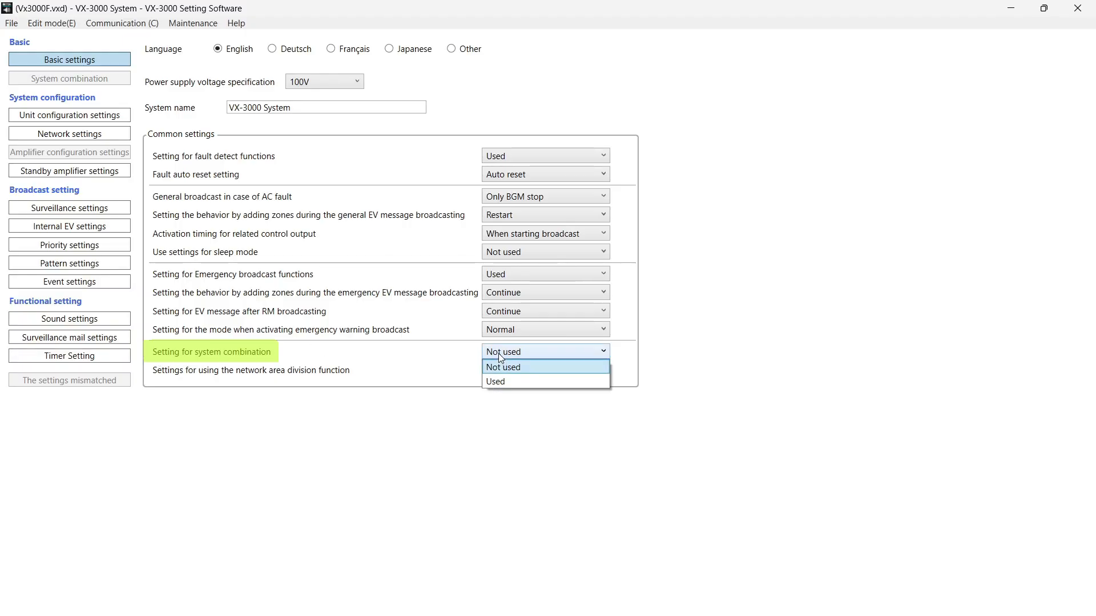
{"action": "left_click", "coordinate": [497, 357]}
{"action": "left_click", "coordinate": [498, 360]}
{"action": "left_click", "coordinate": [491, 382]}
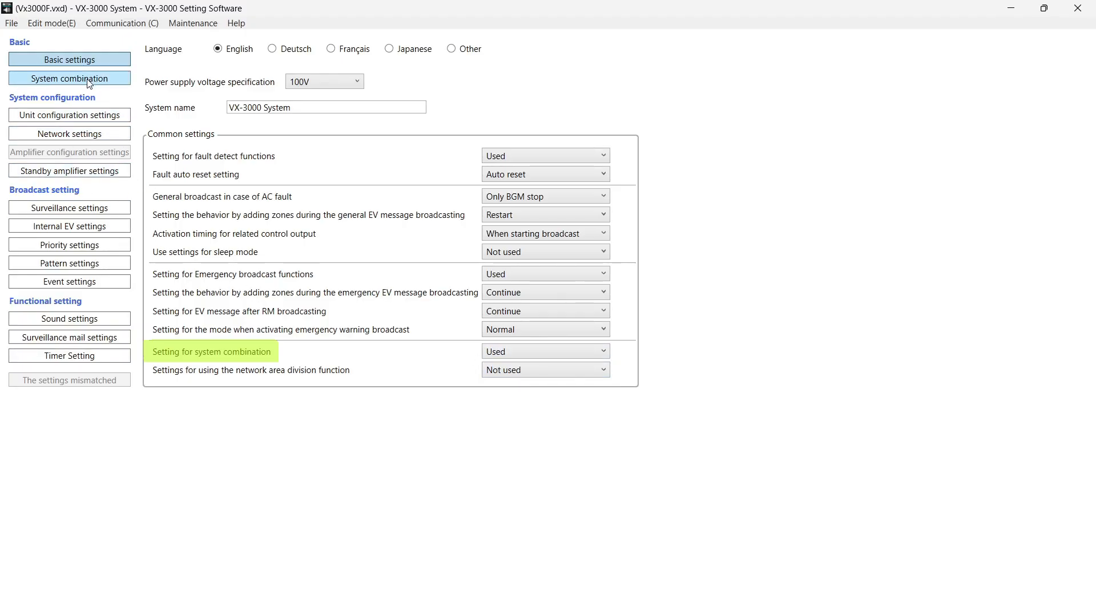
{"action": "left_click", "coordinate": [512, 352]}
{"action": "left_click", "coordinate": [509, 370]}
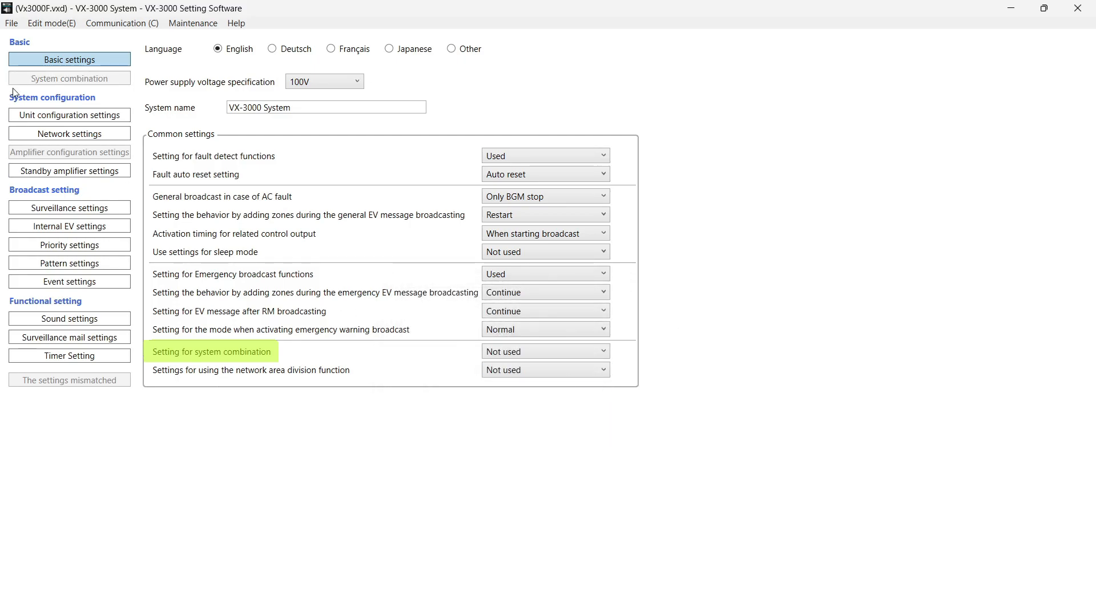
- Set system combination to Used and check the options for the network area division function
{"action": "left_click", "coordinate": [501, 356]}
{"action": "left_click", "coordinate": [496, 381]}
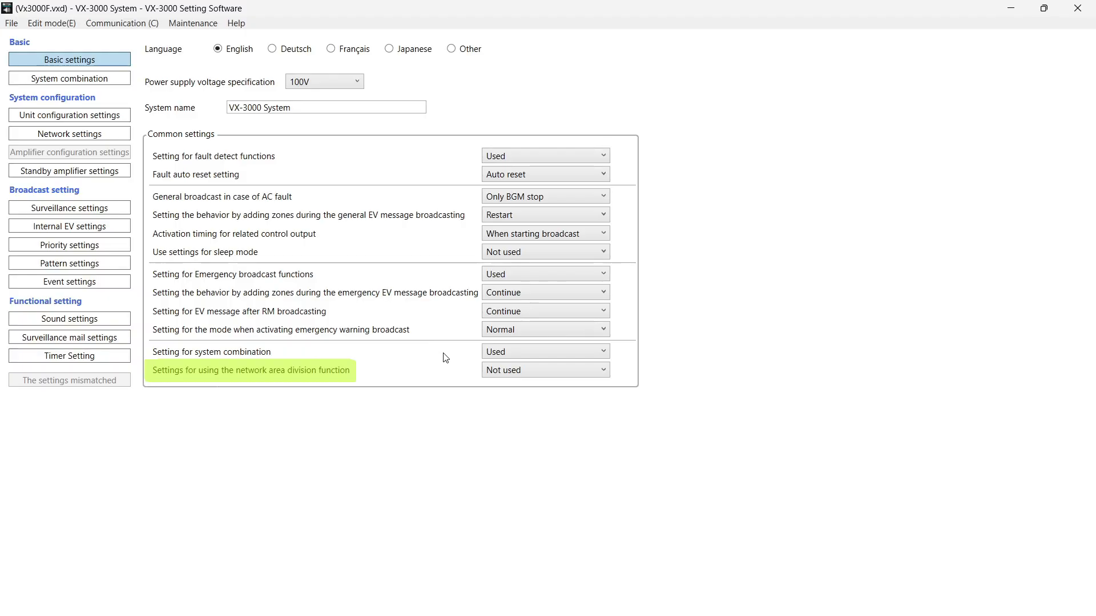
{"action": "left_click", "coordinate": [495, 375]}
{"action": "left_click", "coordinate": [495, 375]}
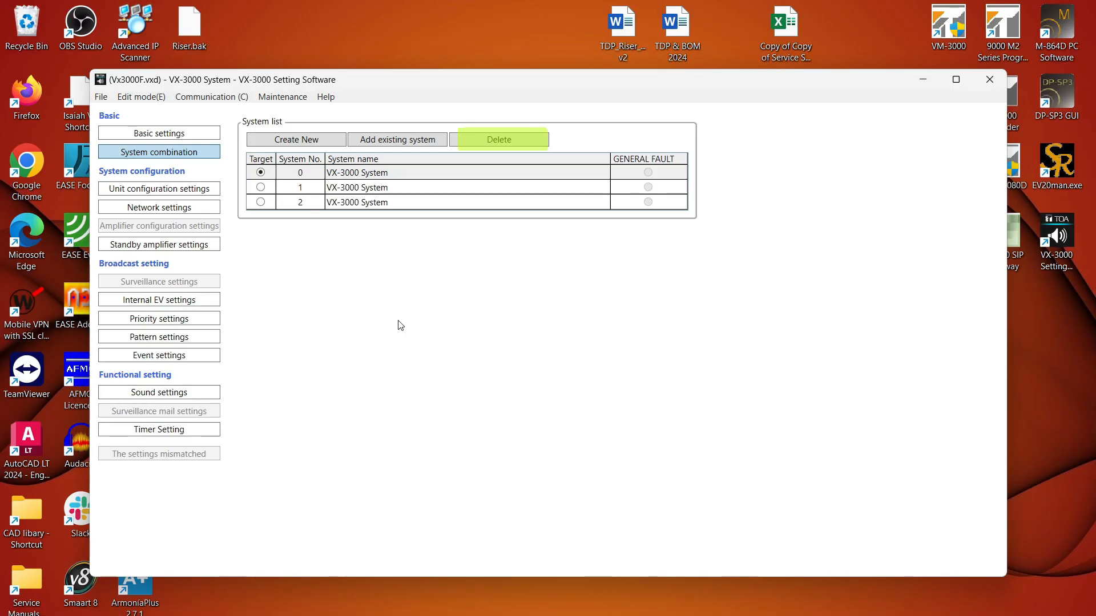
- Make System No. 2 the target, saving the present setting file, and unbind System No. 2 from the combined system
{"action": "left_click", "coordinate": [262, 203]}
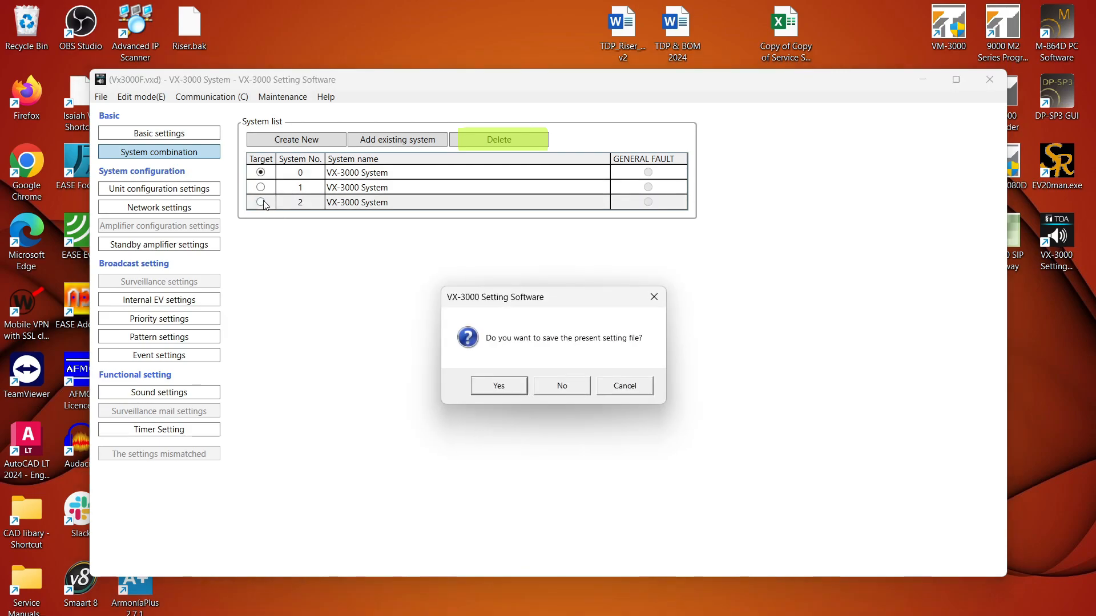
{"action": "left_click", "coordinate": [515, 385]}
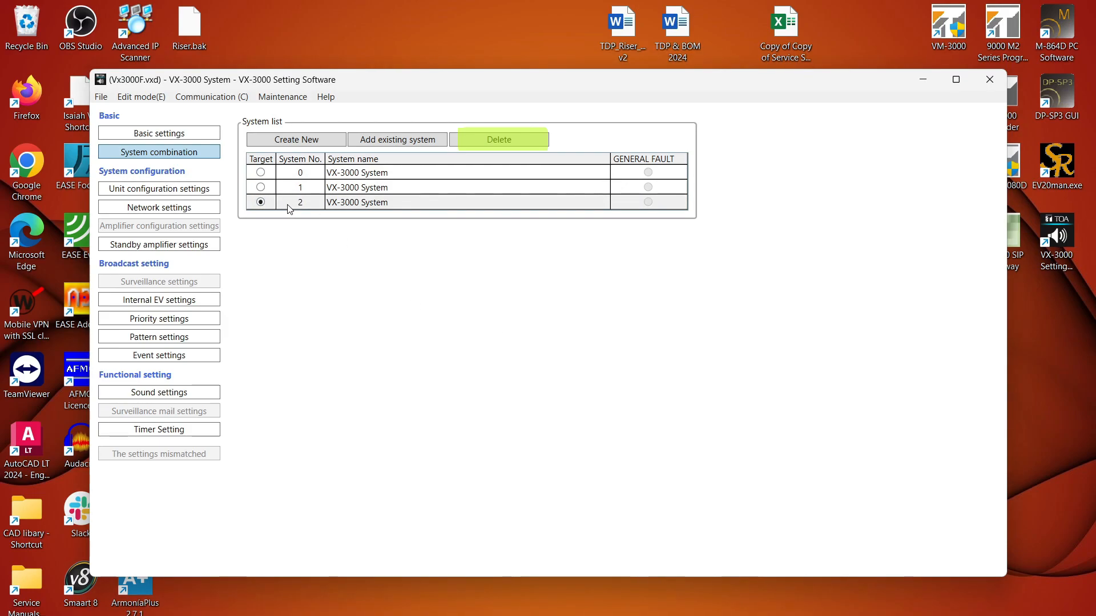
{"action": "left_click", "coordinate": [488, 145]}
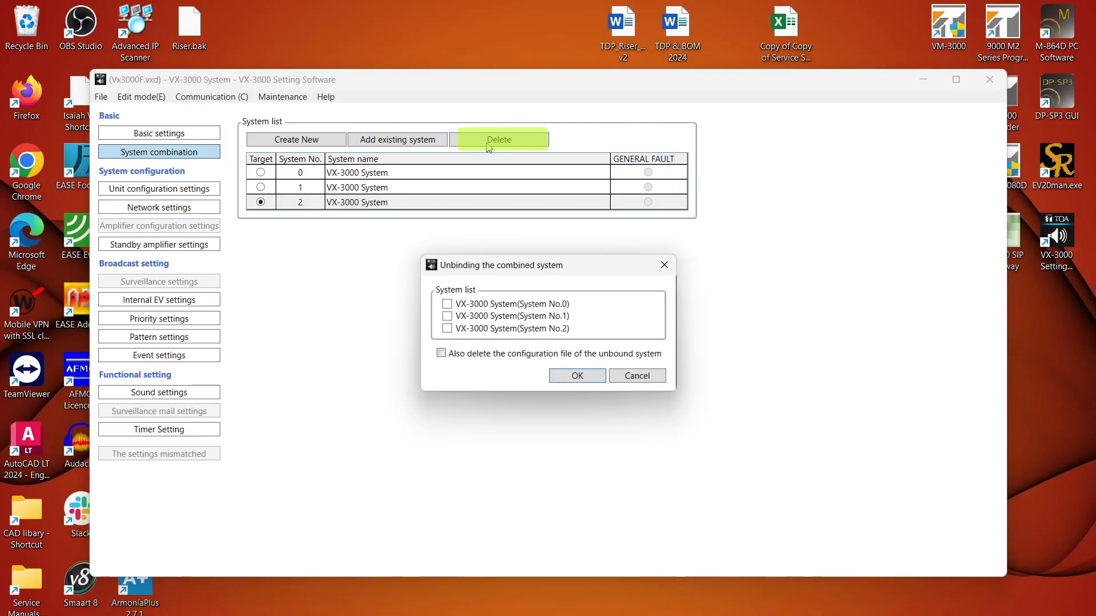
{"action": "left_click", "coordinate": [447, 328]}
{"action": "left_click", "coordinate": [564, 379]}
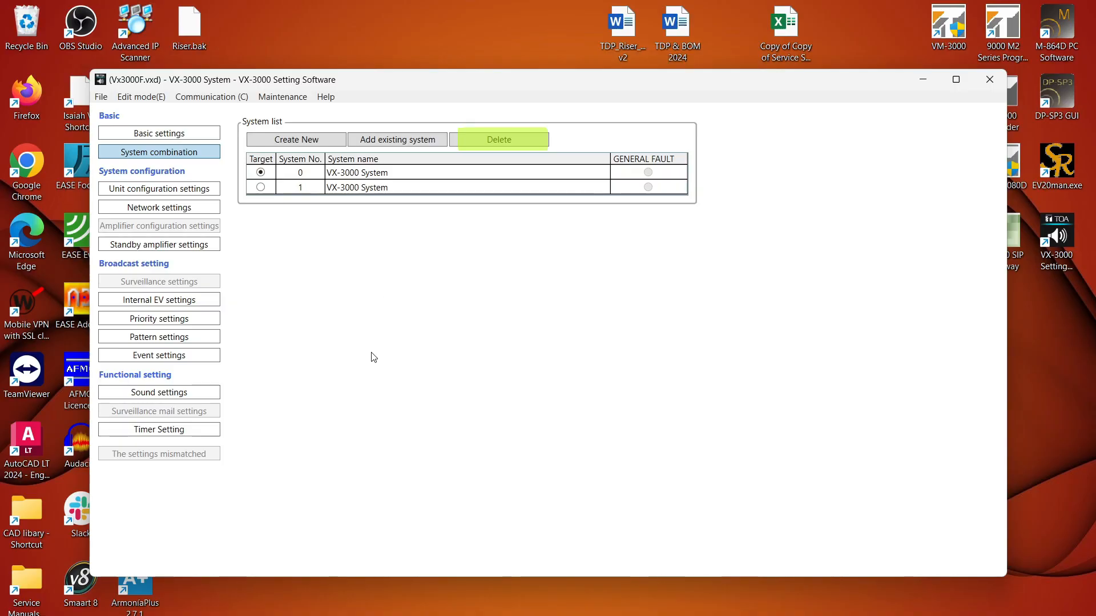
- Rename System No. 0 to VX-3000 System12 in the basic settings and return to the system combination list
{"action": "left_click", "coordinate": [382, 186]}
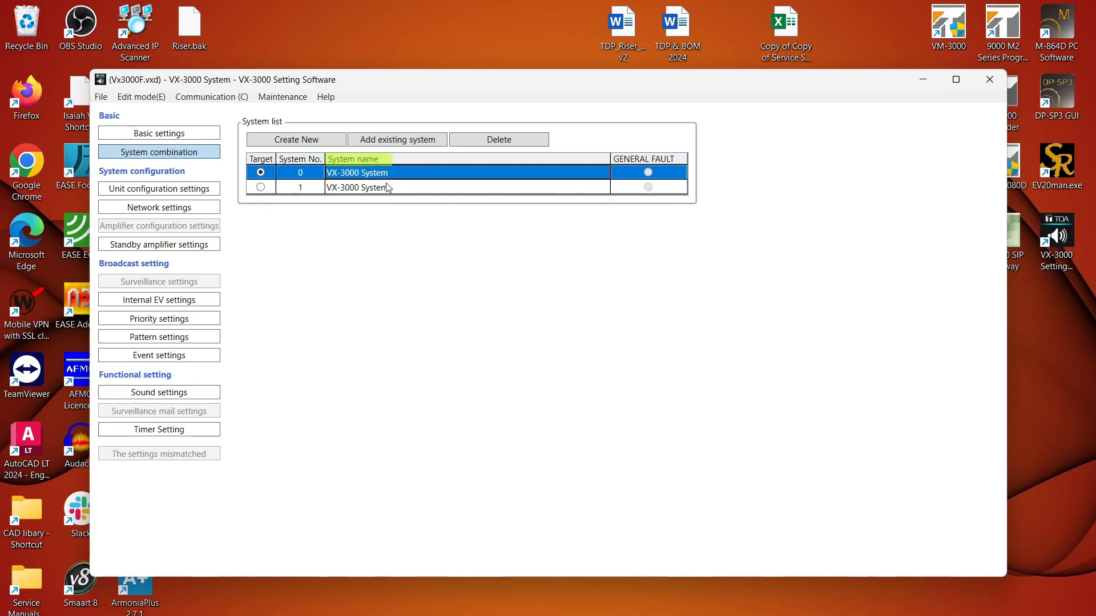
{"action": "left_click", "coordinate": [134, 135]}
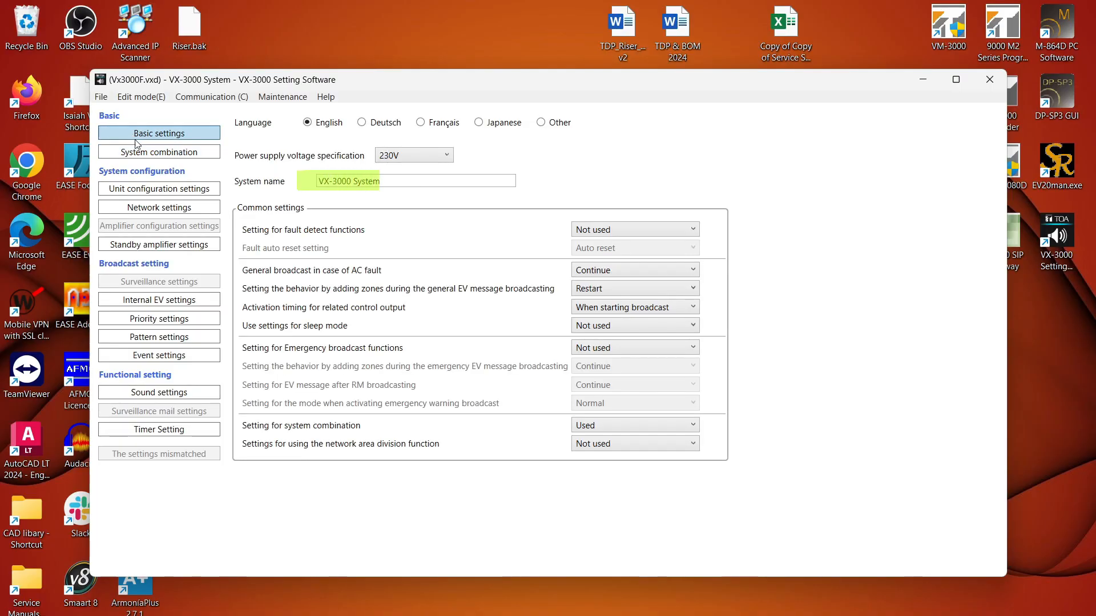
{"action": "left_click", "coordinate": [391, 182]}
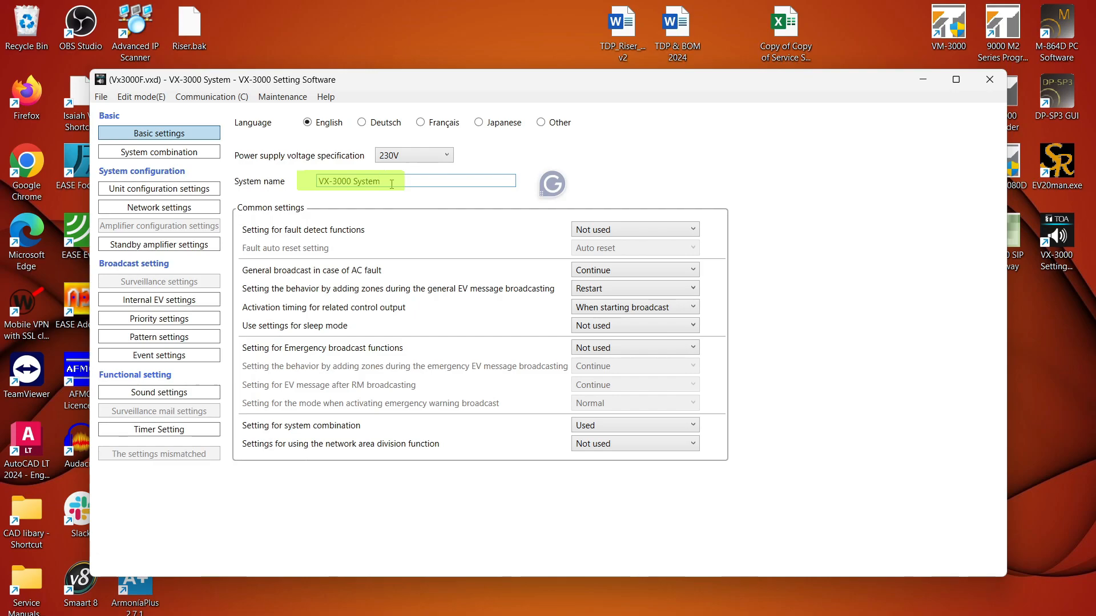
{"action": "type", "text": "12"}
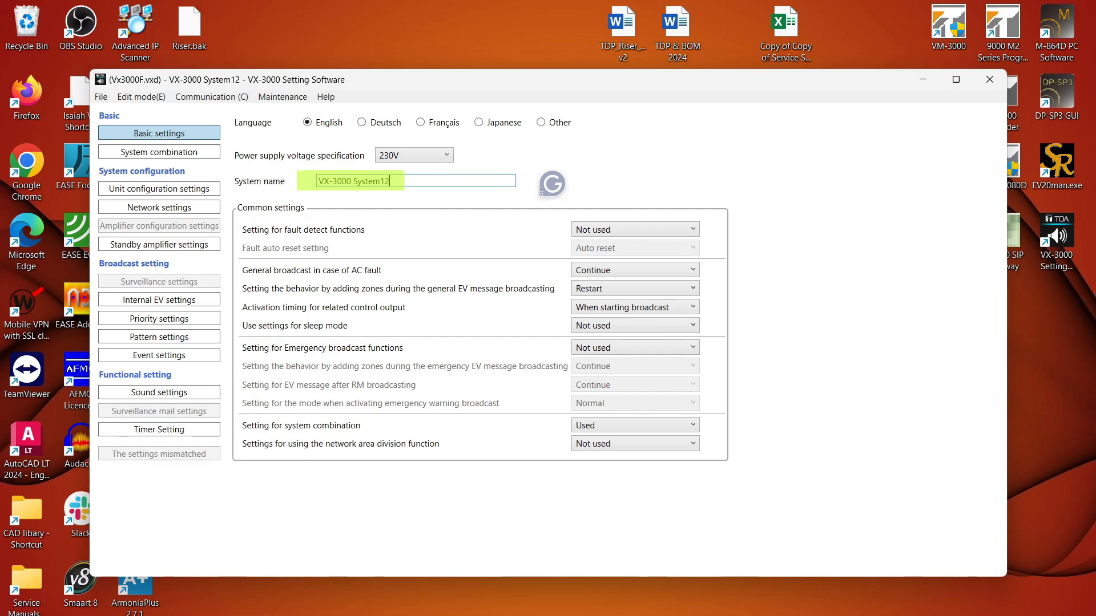
{"action": "left_click", "coordinate": [162, 153]}
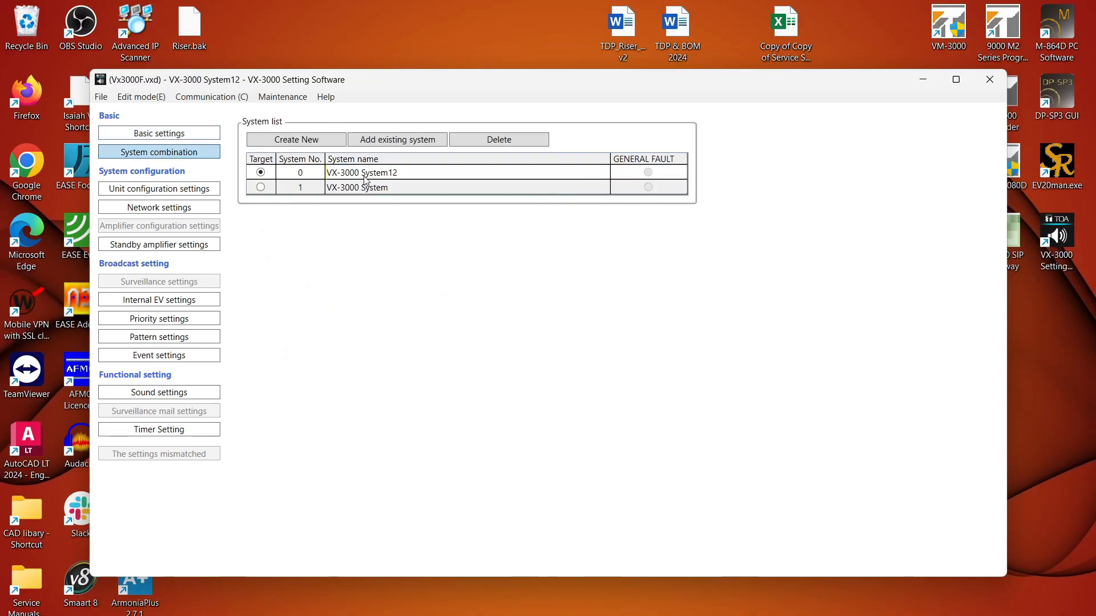